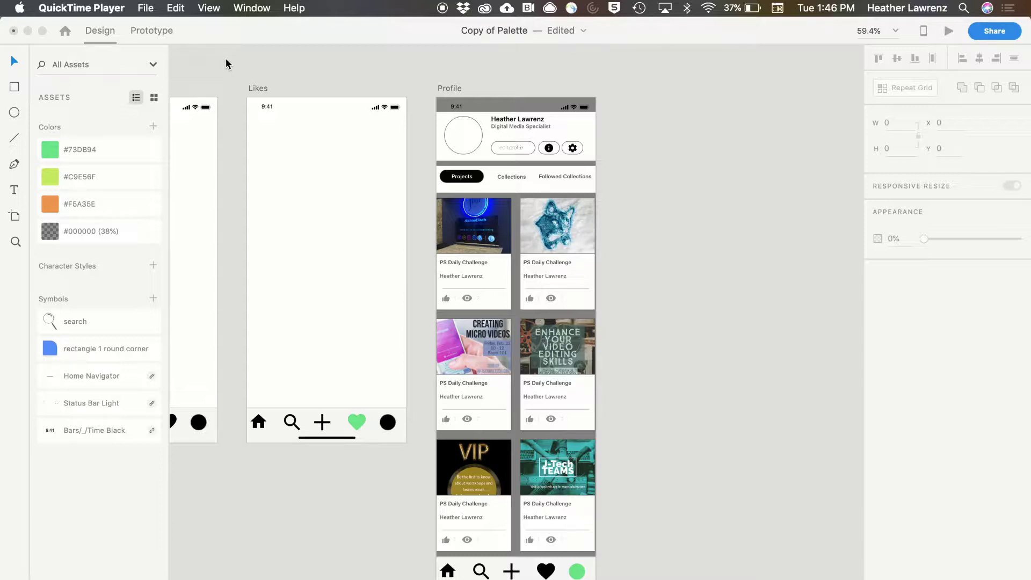
Step: Import IMG_1685.JPG from the palette folder onto the canvas at 1224×1632
click(368, 72)
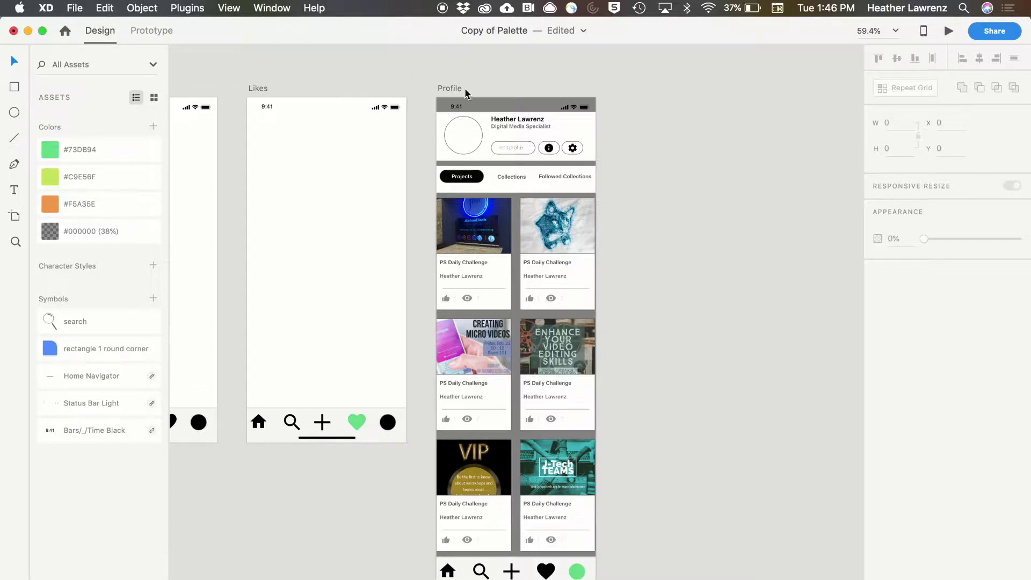
click(464, 147)
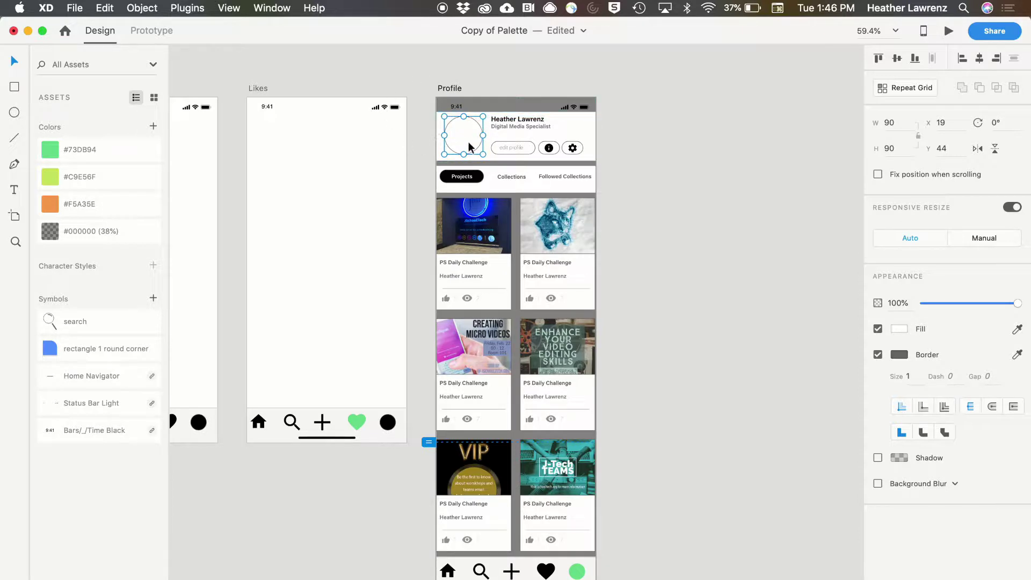
click(348, 86)
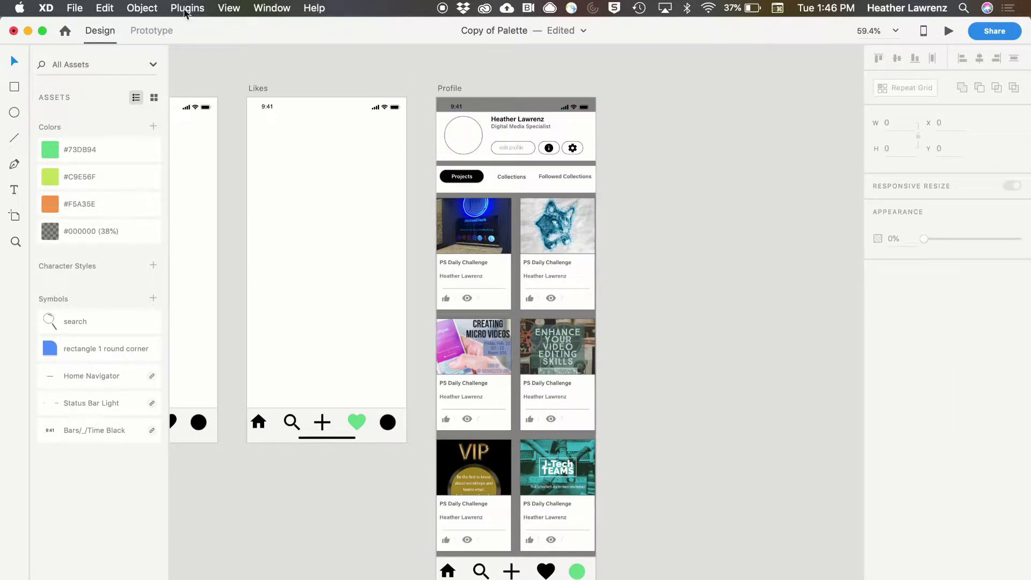
click(74, 8)
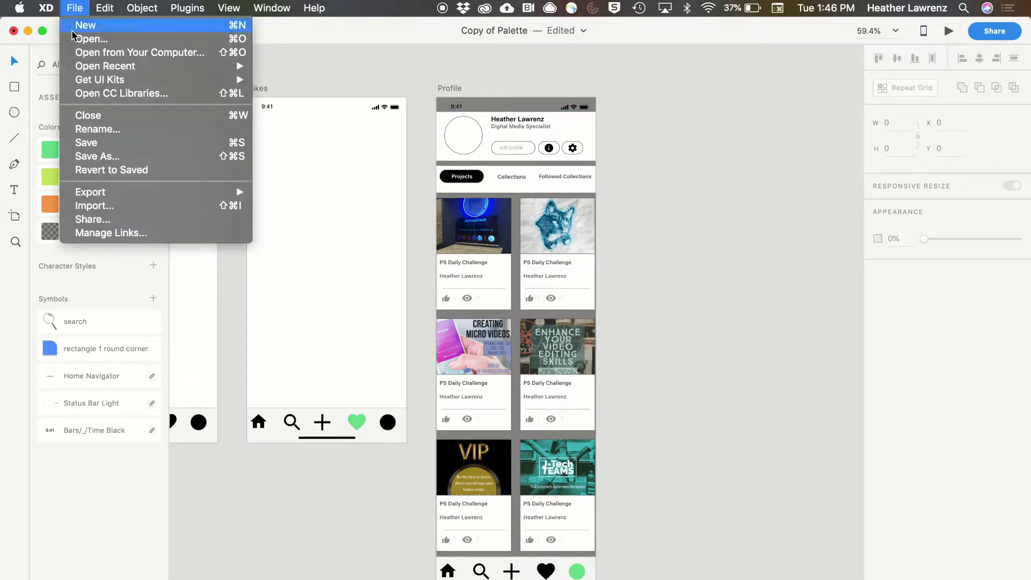
click(110, 205)
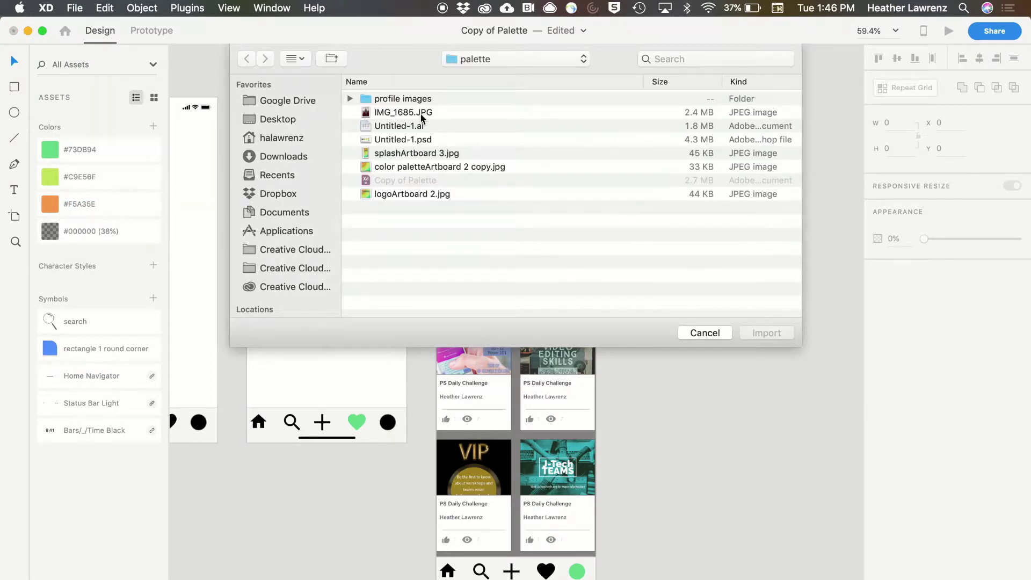
click(420, 113)
click(774, 333)
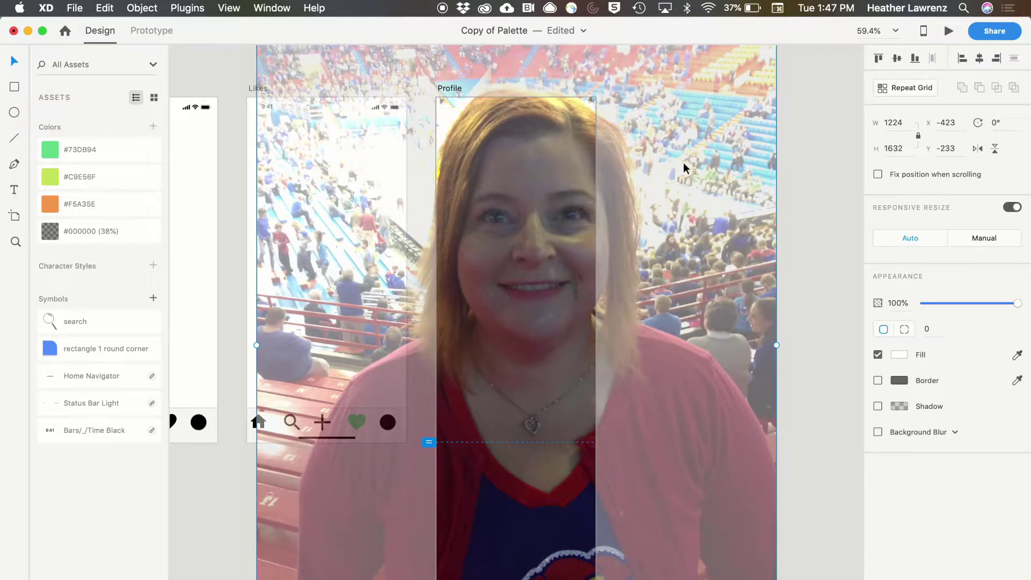
Step: Shrink the photo to 79×105 and drop it over the Profile artboard's avatar placeholder
key(super+minus)
key(super+minus)
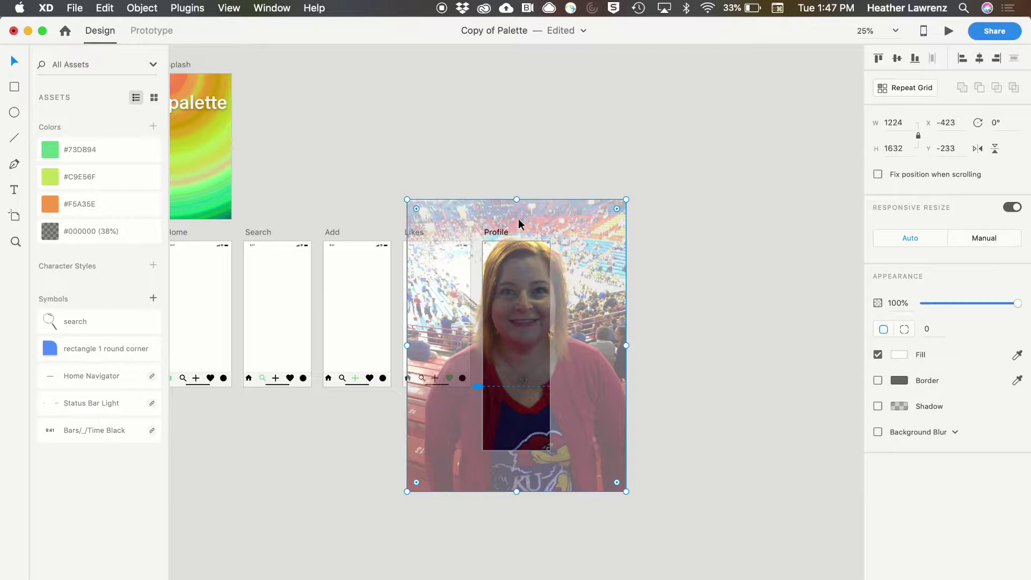
drag(407, 199, 594, 375)
drag(614, 472, 495, 259)
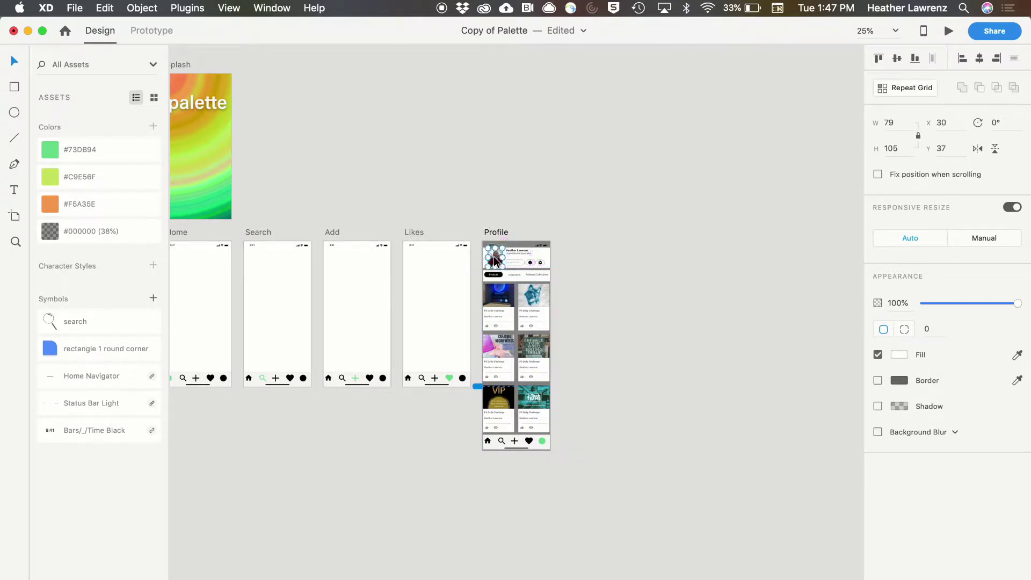
Step: Resize the photo to 88×117 so it fully covers the 90×90 avatar circle
key(super+3)
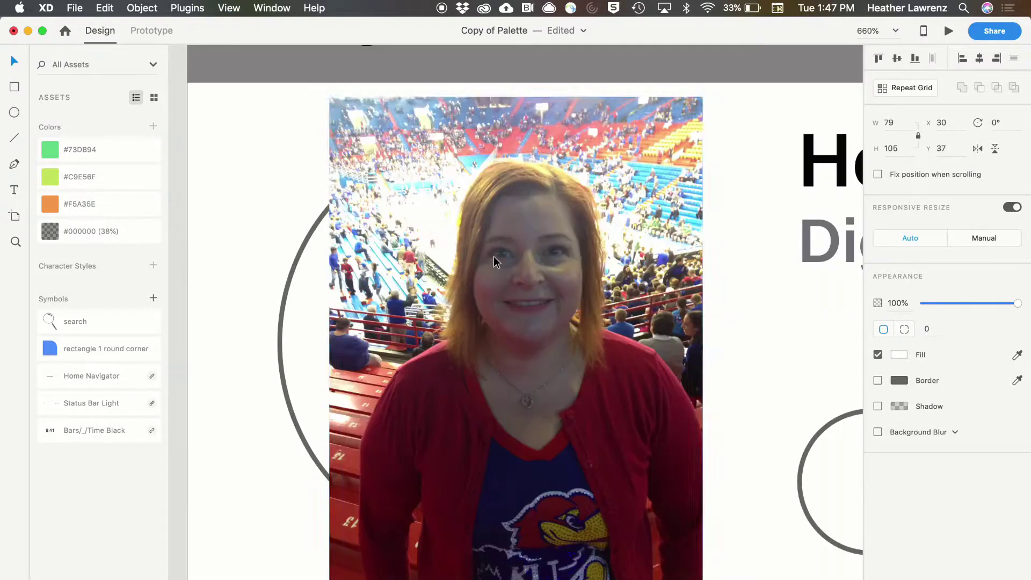
drag(525, 246, 471, 237)
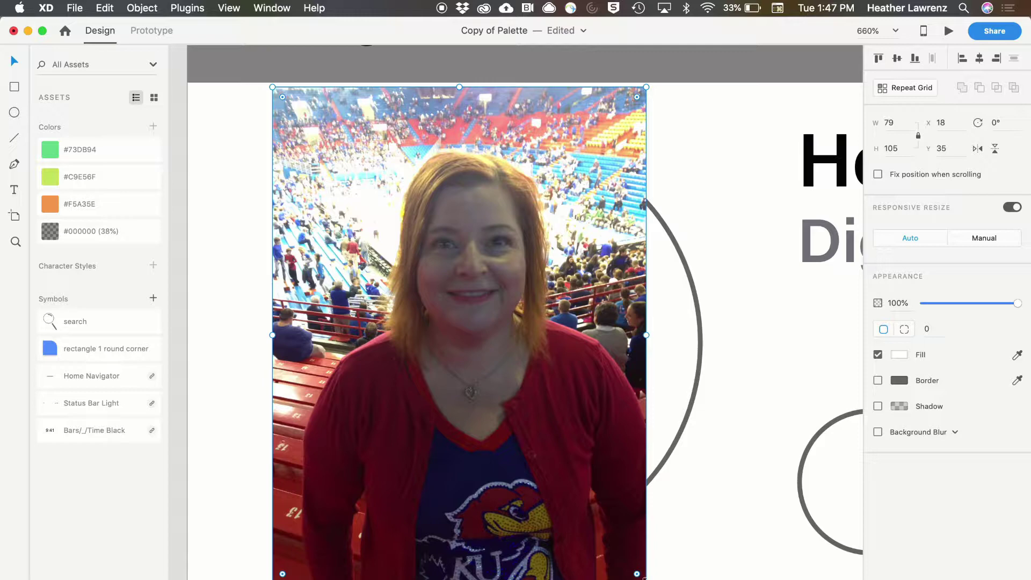
mouse_move(644, 577)
mouse_down()
mouse_move(667, 577)
mouse_move(658, 579)
mouse_up()
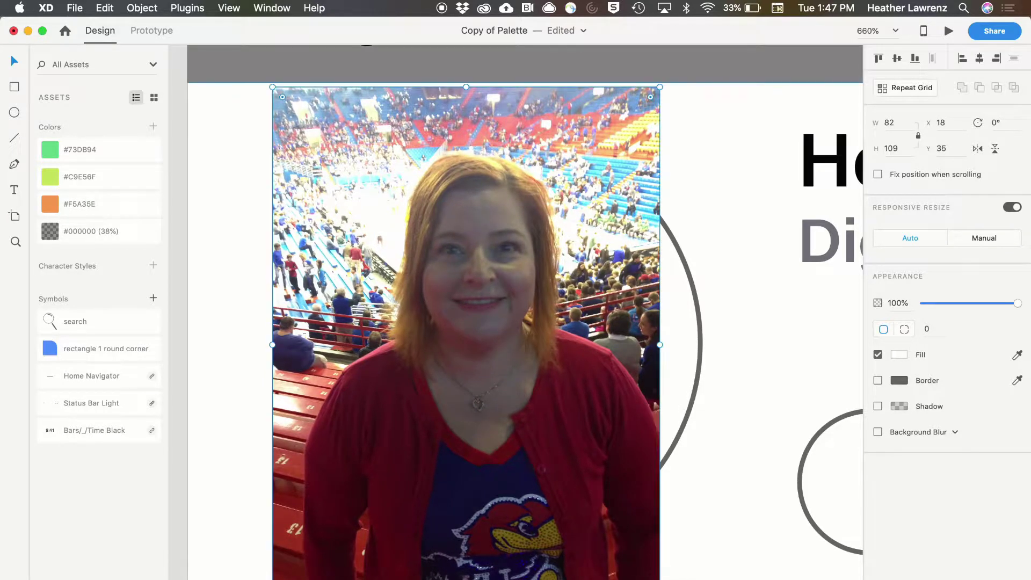
key(Right)
key(Right)
key(Right)
key(Right)
key(Right)
key(Right)
key(Right)
drag(305, 579, 277, 579)
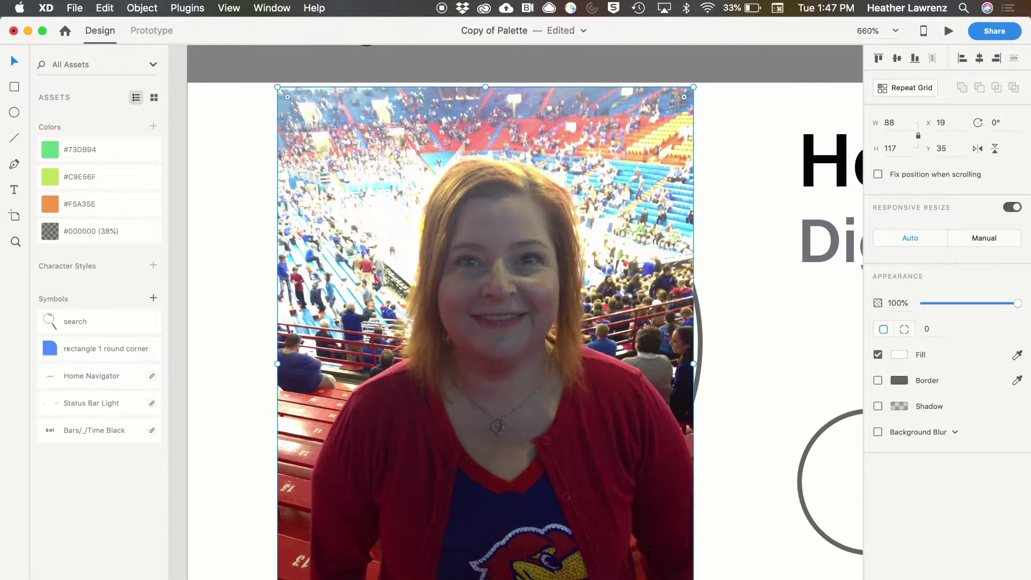
click(699, 344)
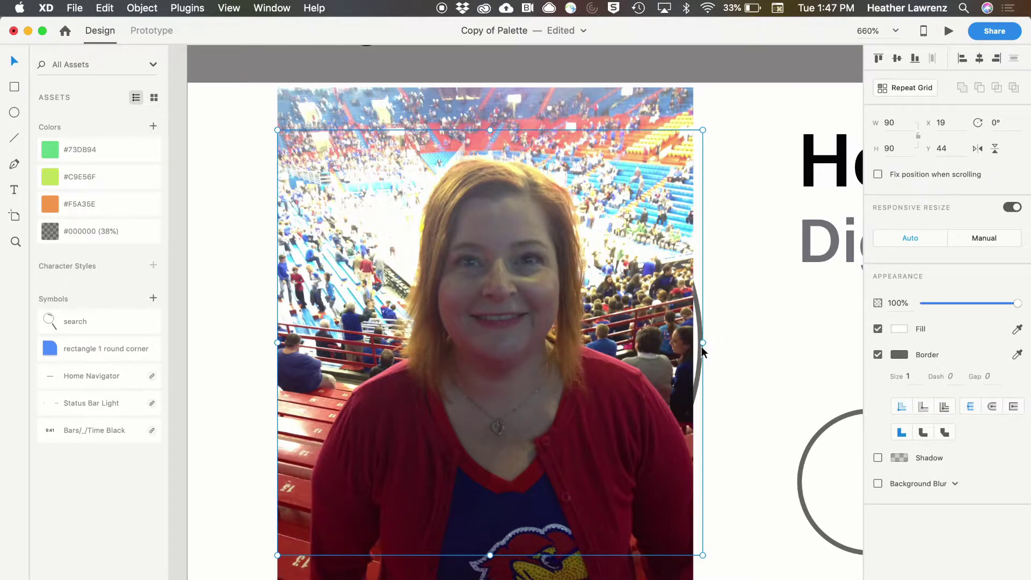
Step: Send the photo one layer backward with Object > Arrange > Send Backward
click(559, 114)
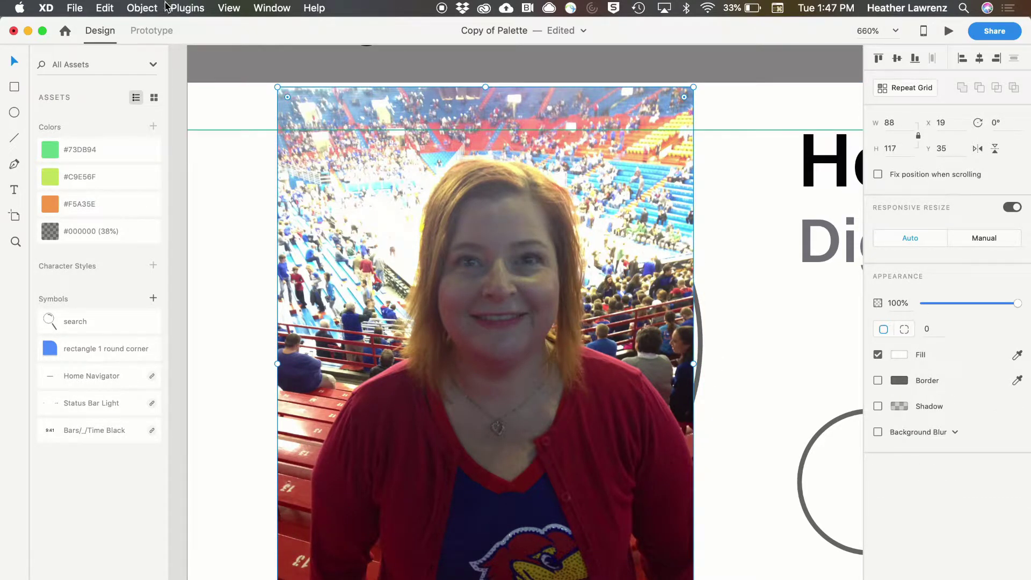
click(139, 8)
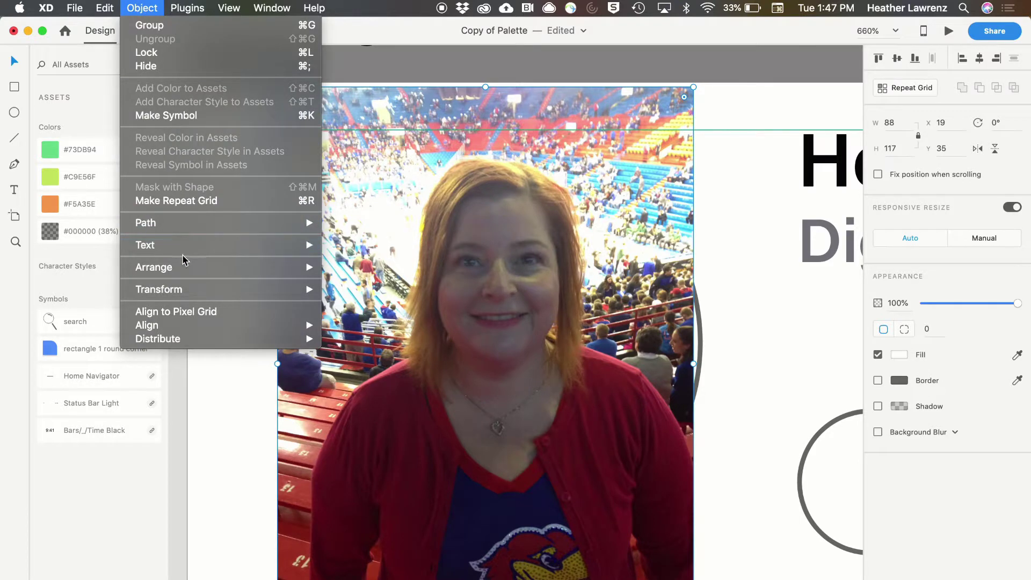
mouse_move(188, 264)
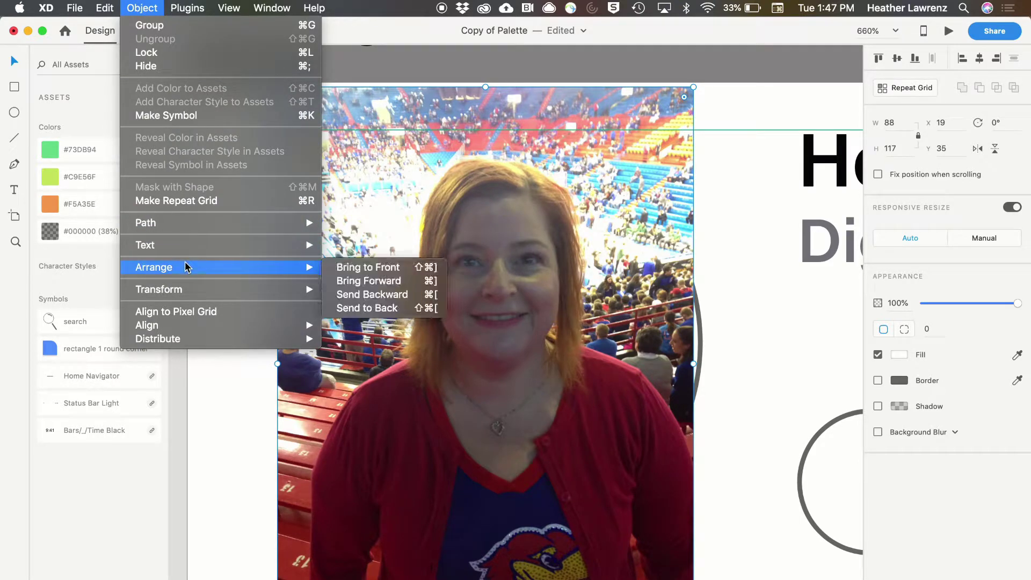
click(370, 295)
Step: Bring the avatar circle to the front, above the photo
click(699, 332)
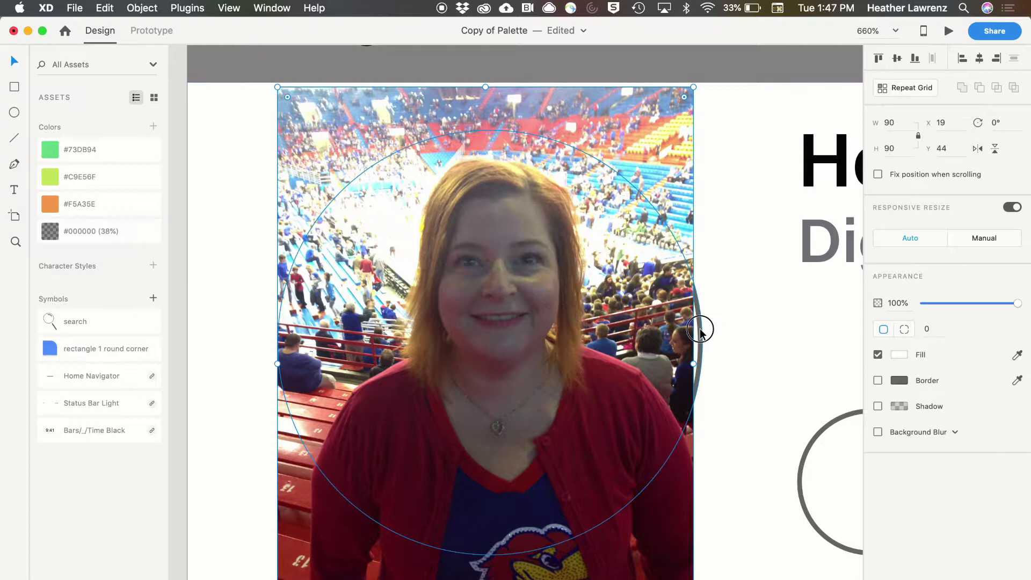
click(700, 332)
click(143, 8)
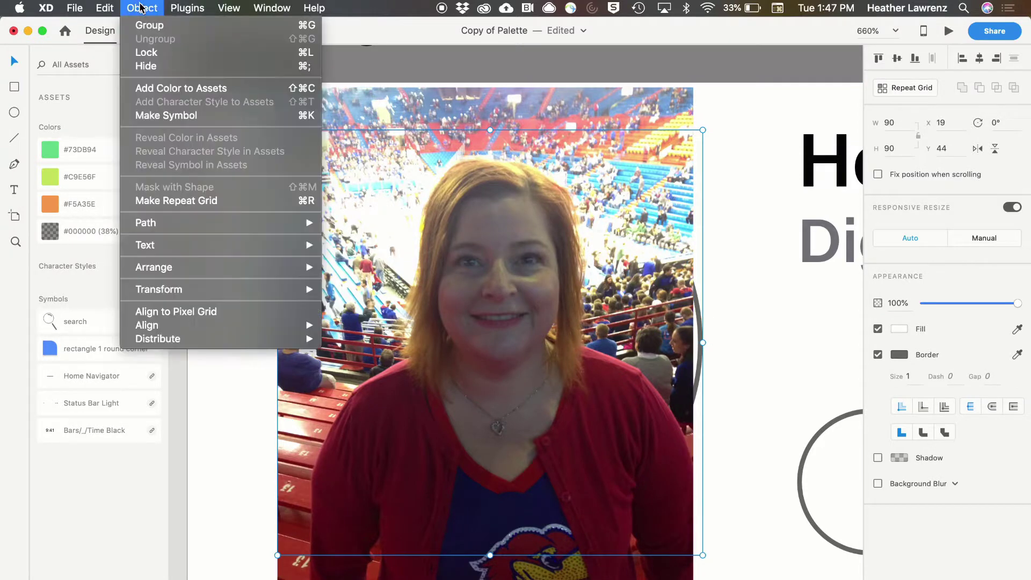
mouse_move(184, 268)
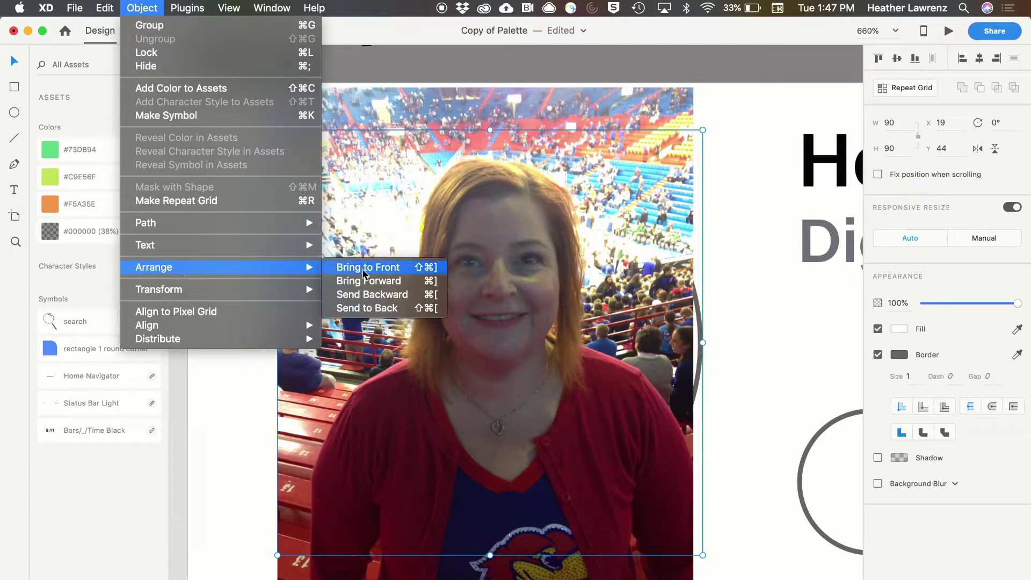
click(389, 271)
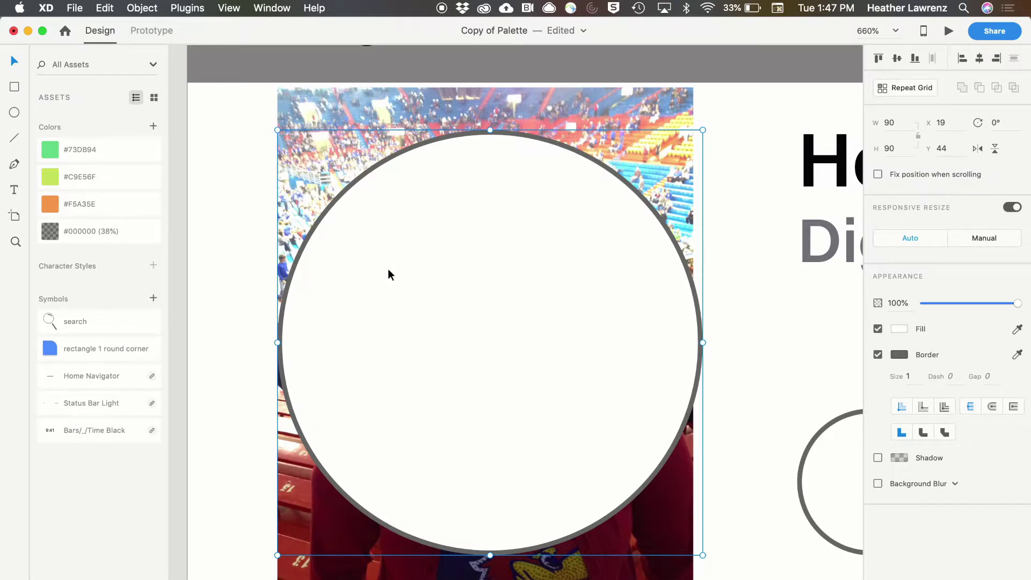
Step: Mask the photo with the avatar circle and nudge the image inside the mask to X 20
shift+click(367, 99)
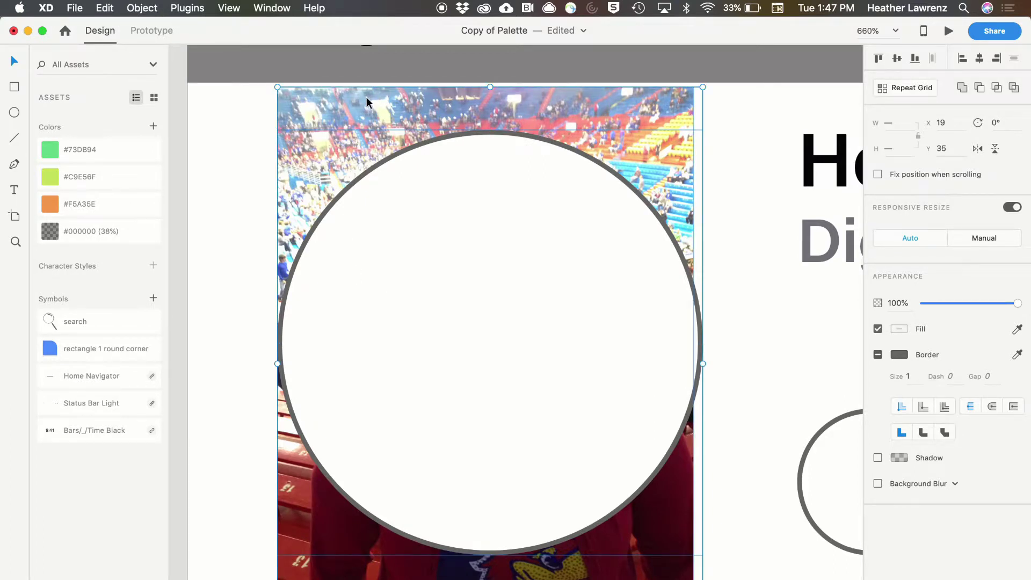
click(142, 8)
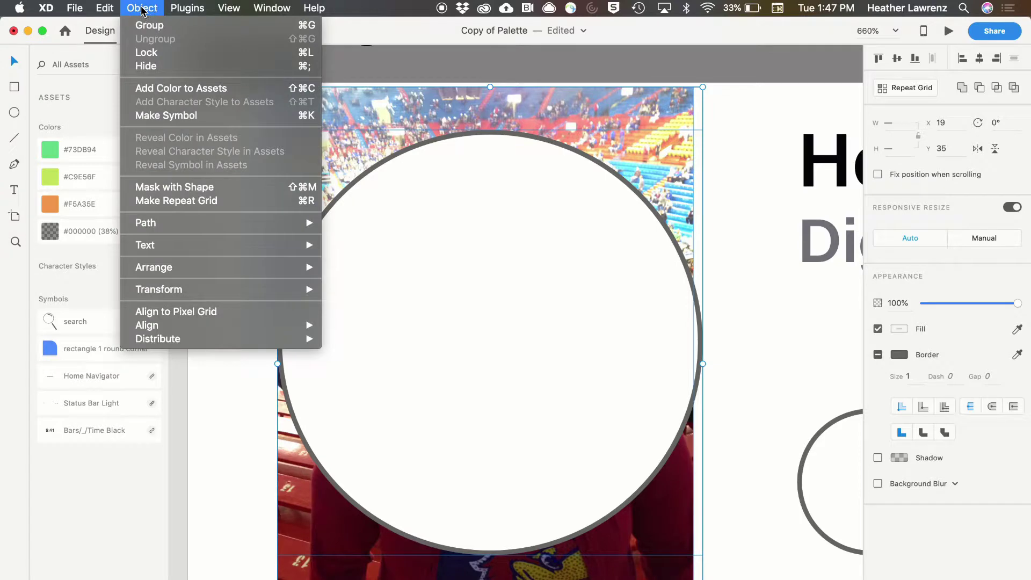
click(171, 189)
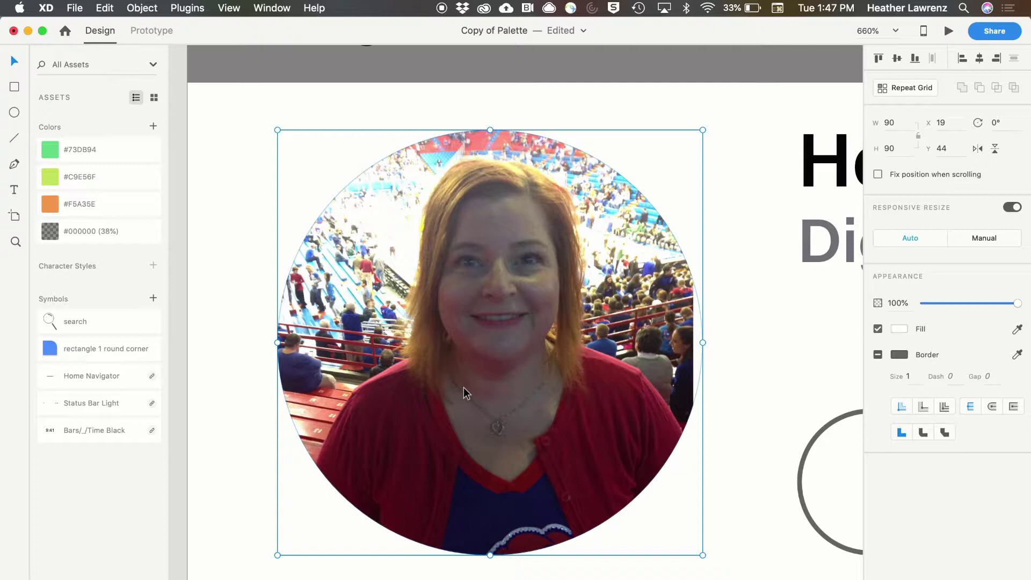
double_click(481, 263)
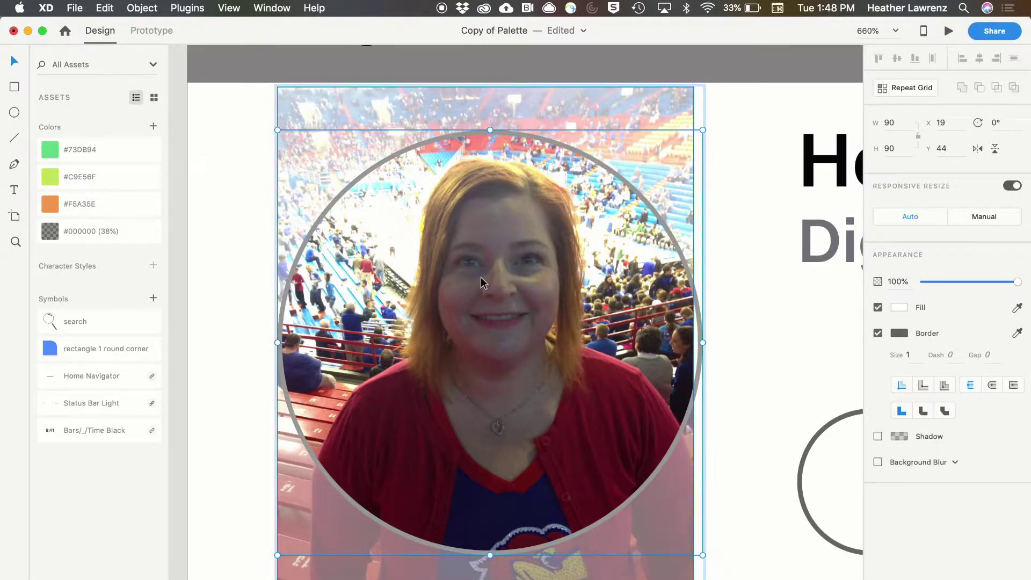
drag(641, 245, 646, 251)
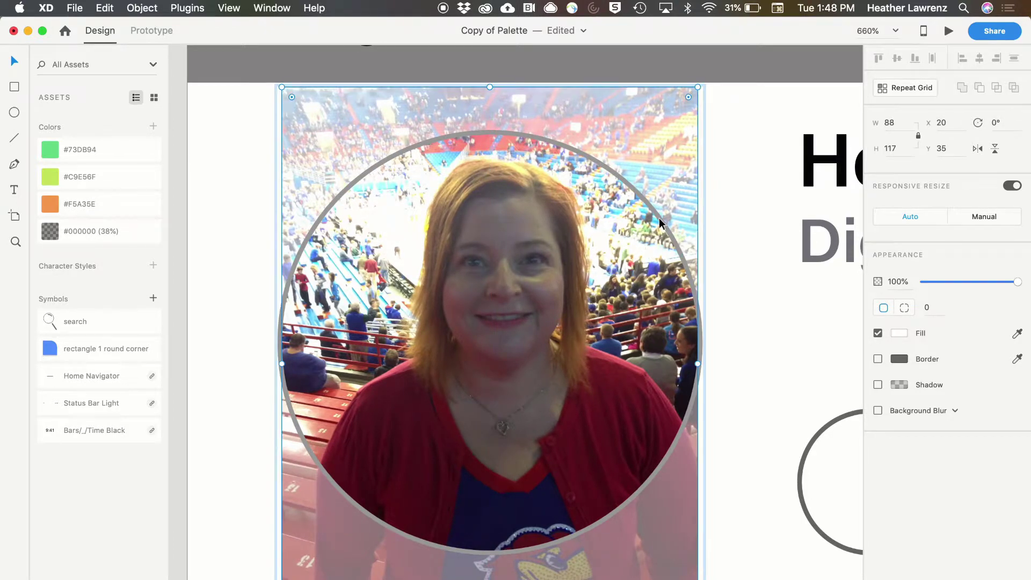
Step: Exit mask editing and zoom in to inspect the circular portrait in the Profile header
key(Escape)
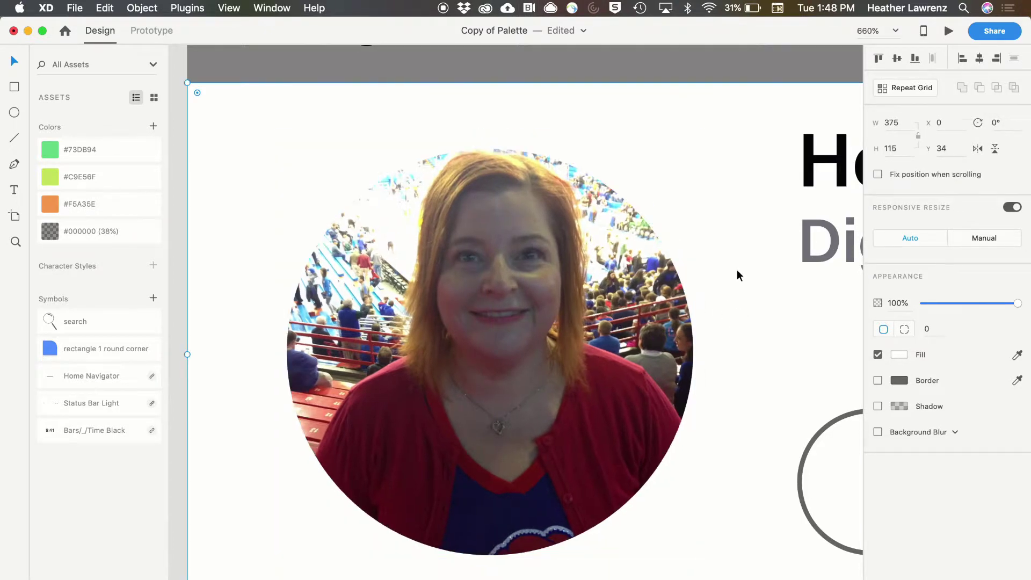
key(super+0)
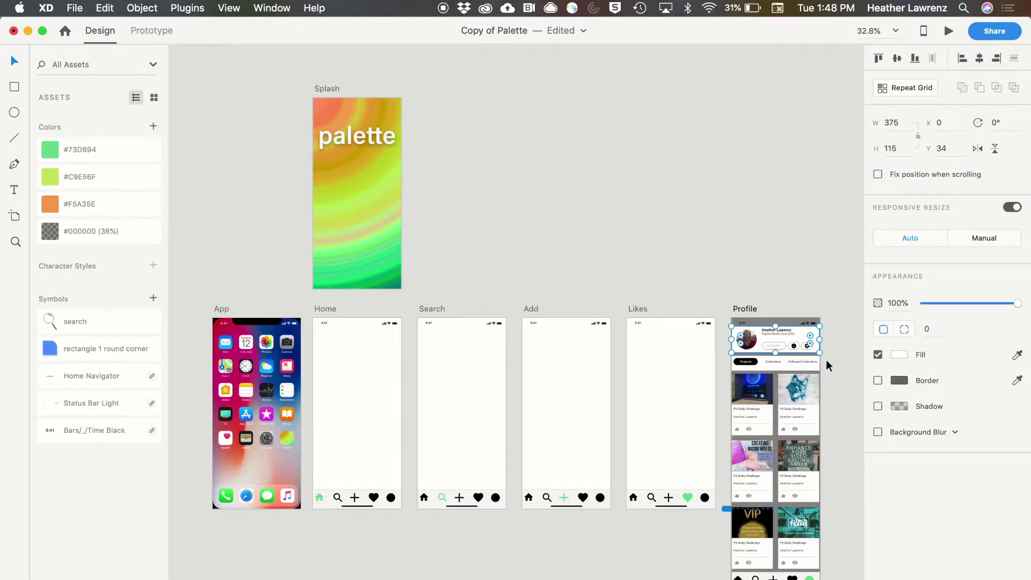
key(super+3)
scroll(814, 378, down, 5)
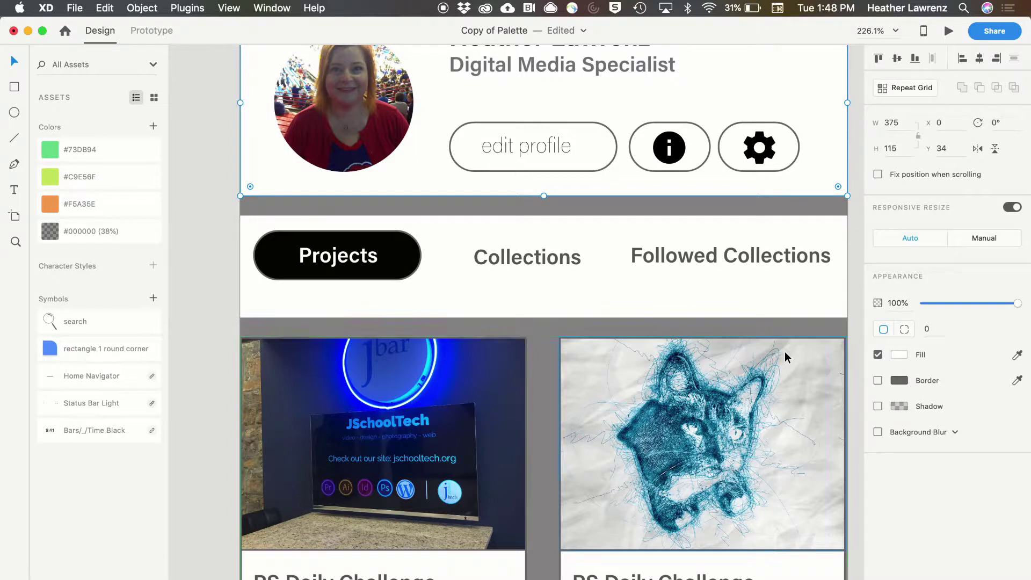
key(super+0)
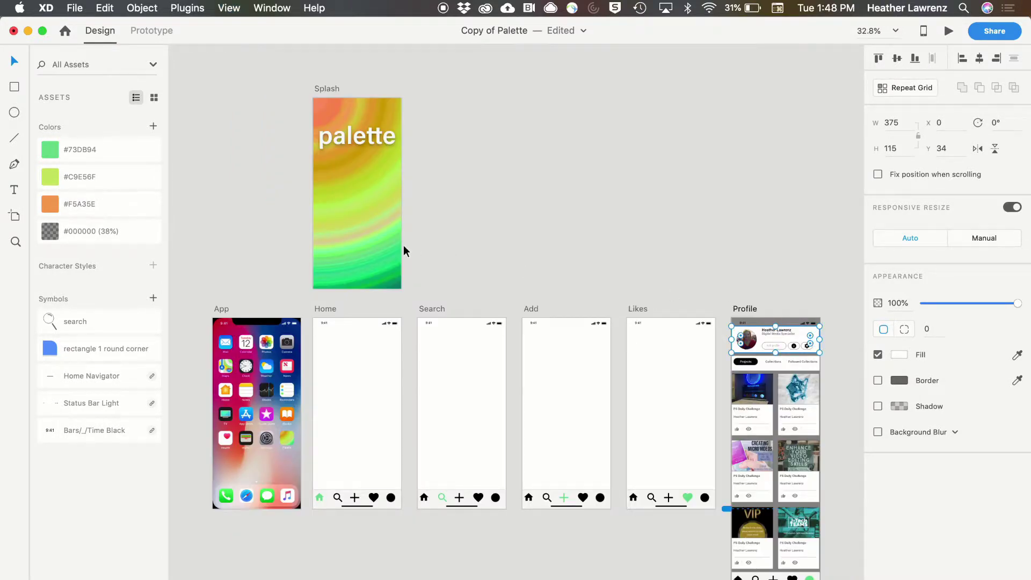
Step: Give the Splash gradient image an Object Blur with strength lowered to about 3
click(375, 244)
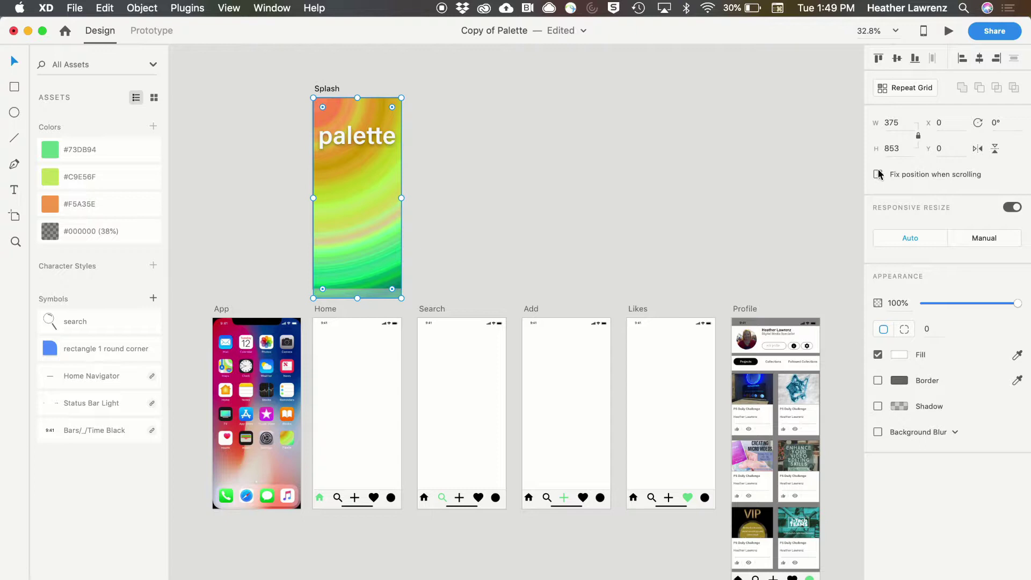
click(878, 432)
click(954, 431)
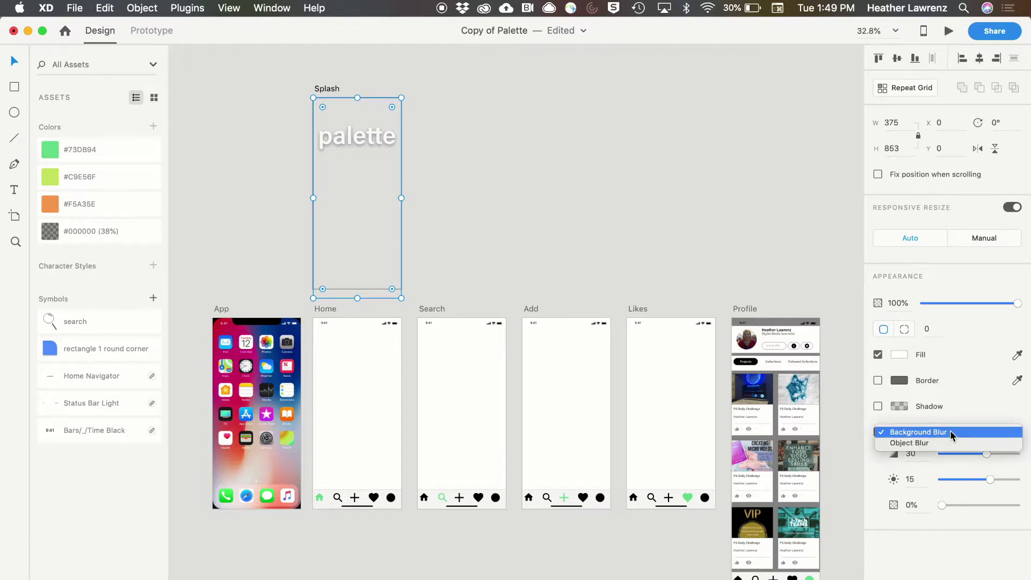
click(908, 443)
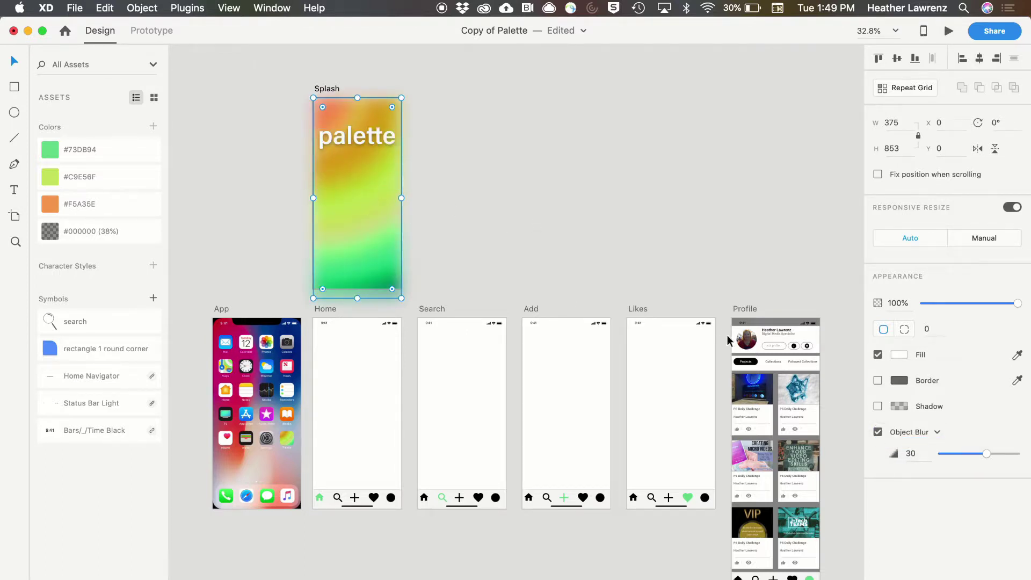
drag(986, 456, 948, 455)
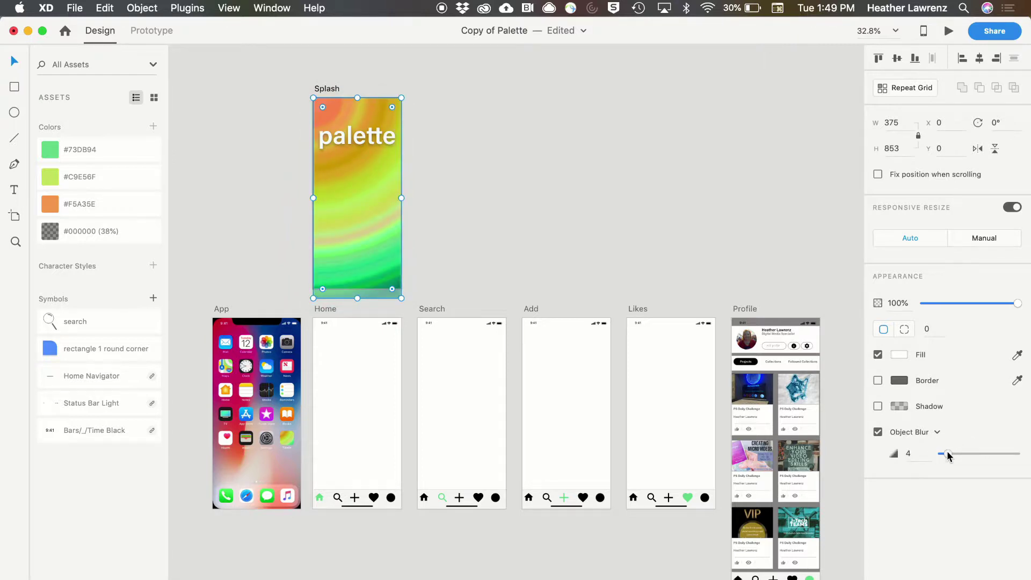
Step: Switch the Profile artboard's background fill to a linear gradient
click(746, 309)
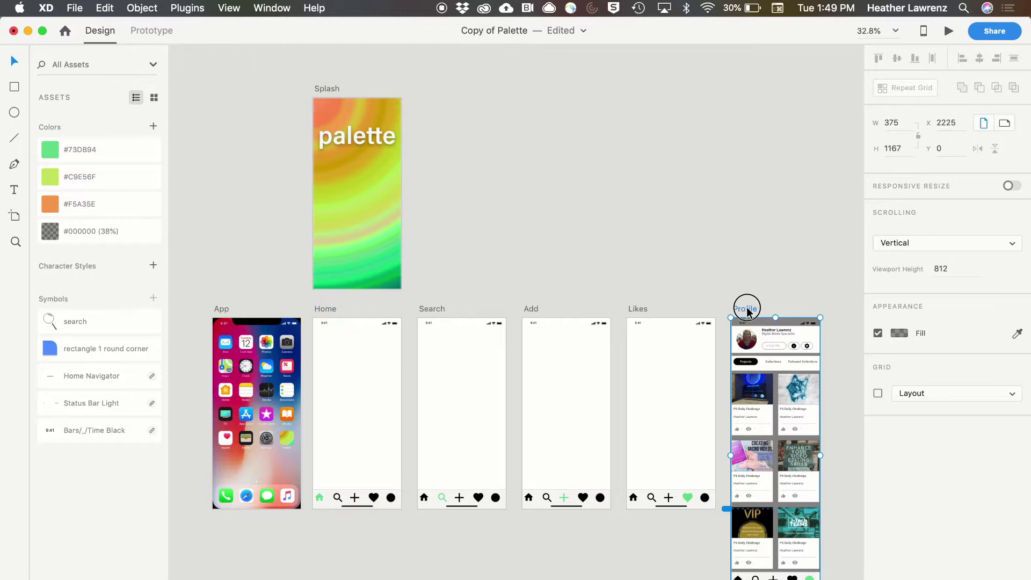
key(super+3)
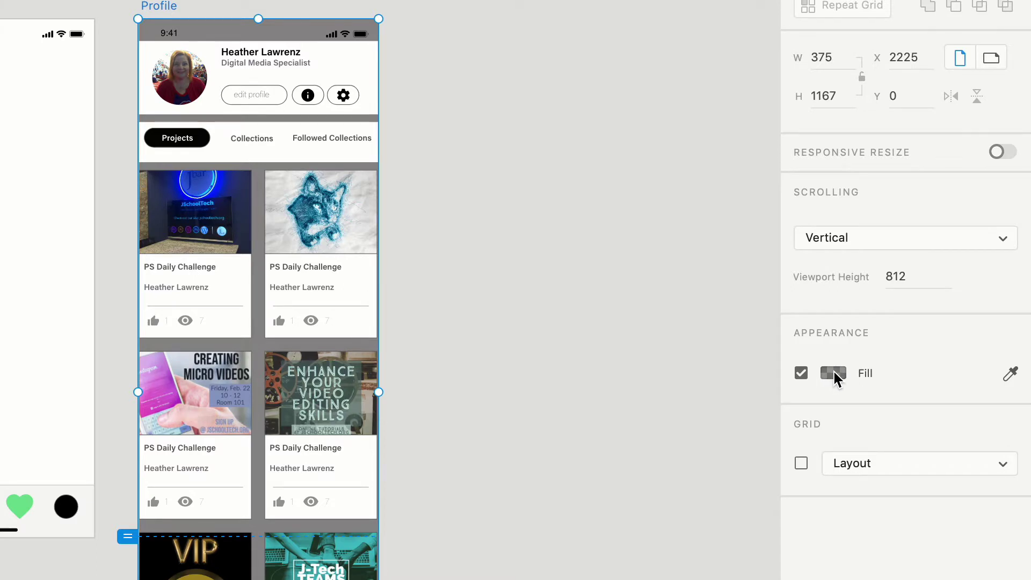
click(833, 376)
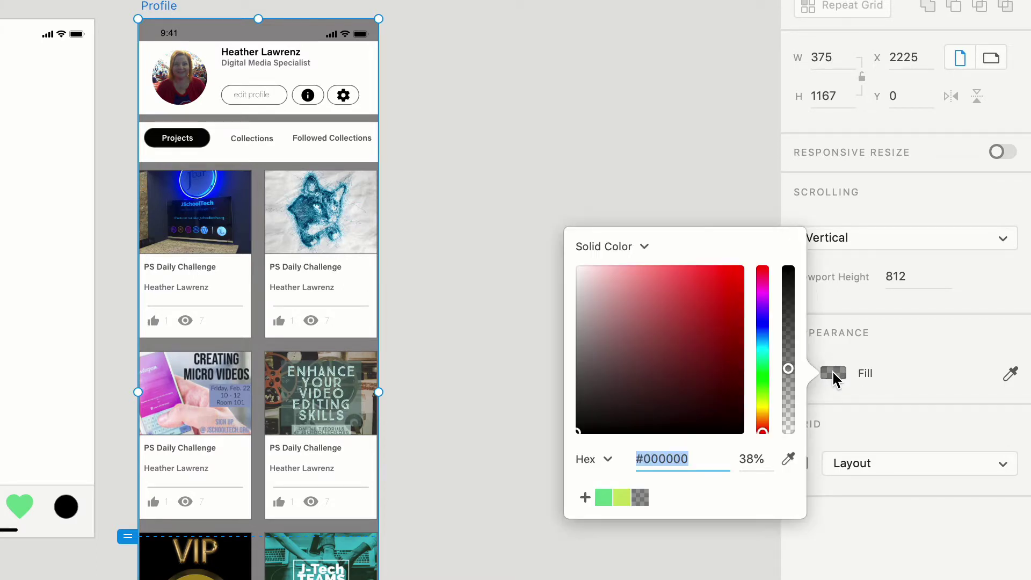
click(643, 247)
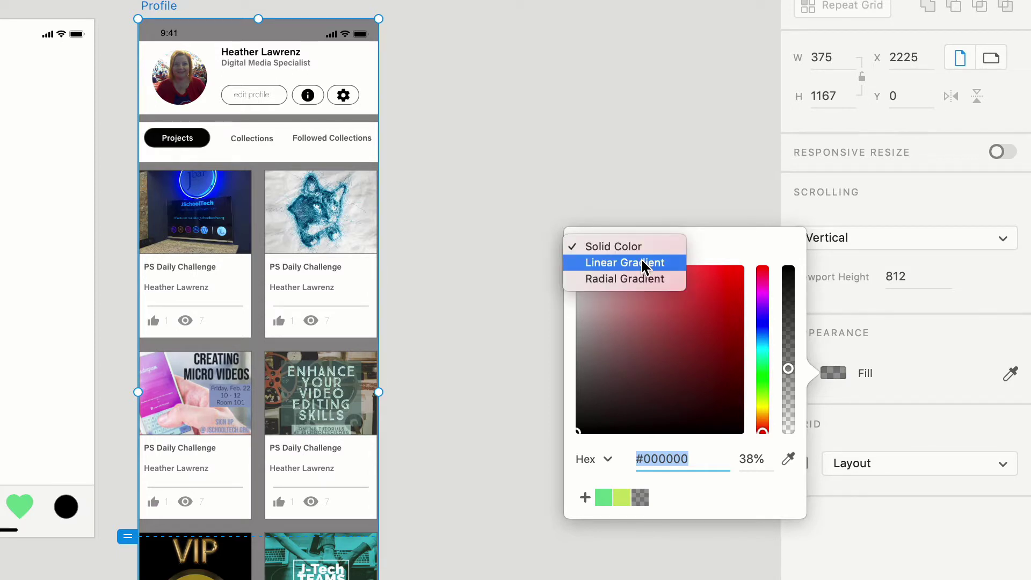
click(643, 262)
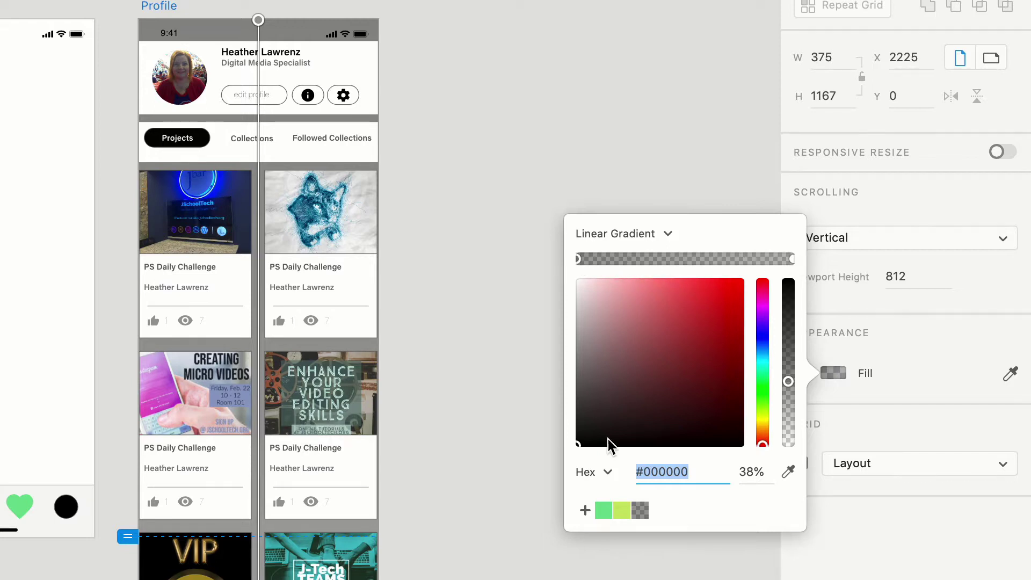
Step: Set the gradient stops to #C9E56F and #73DB94
click(623, 511)
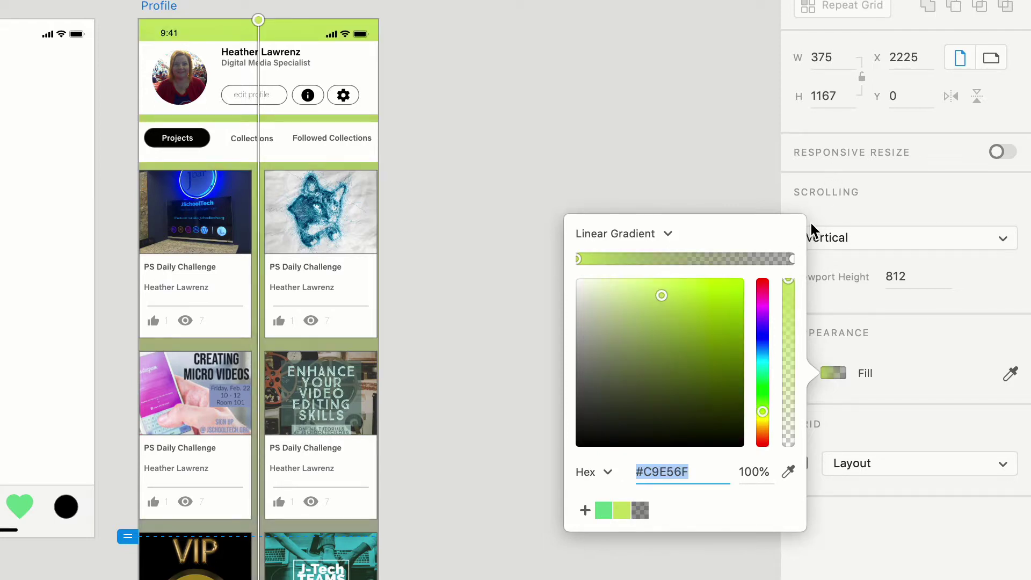
click(792, 260)
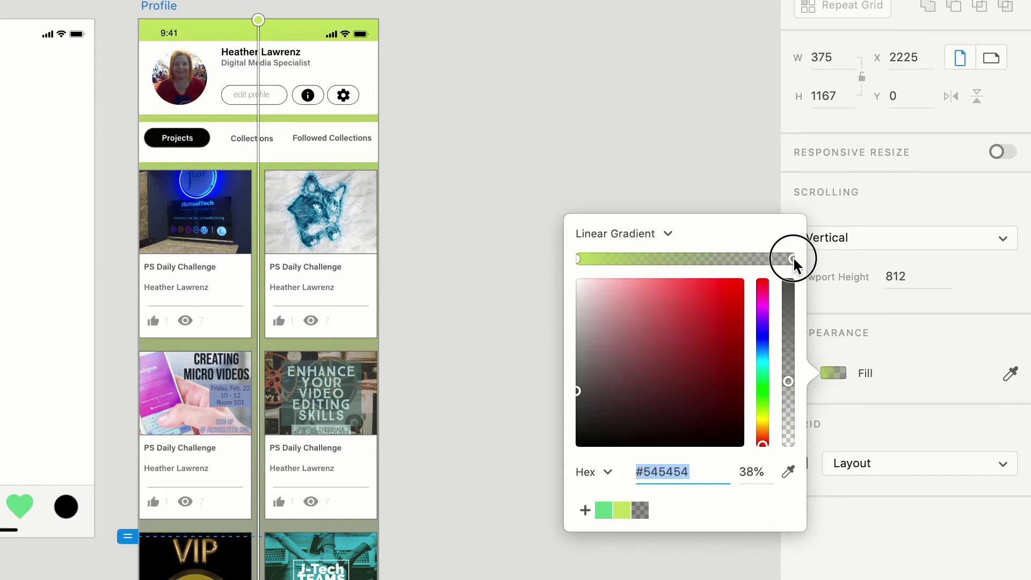
click(605, 512)
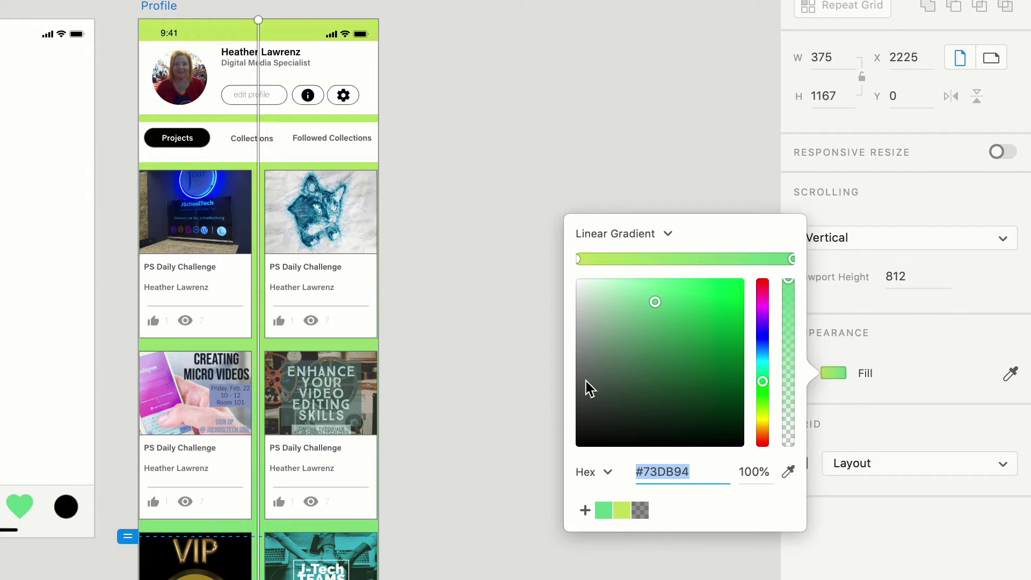
mouse_move(764, 380)
mouse_down()
mouse_move(762, 335)
mouse_move(762, 380)
mouse_up()
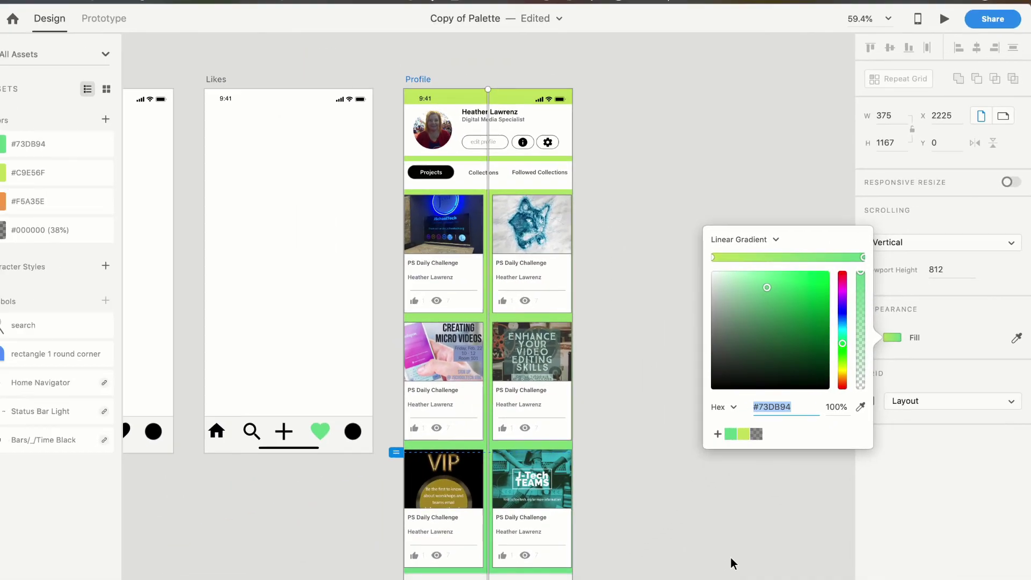
Step: Add a drop shadow (X 0, Y 3, Blur 6) to the repeat-grid project cards
click(731, 559)
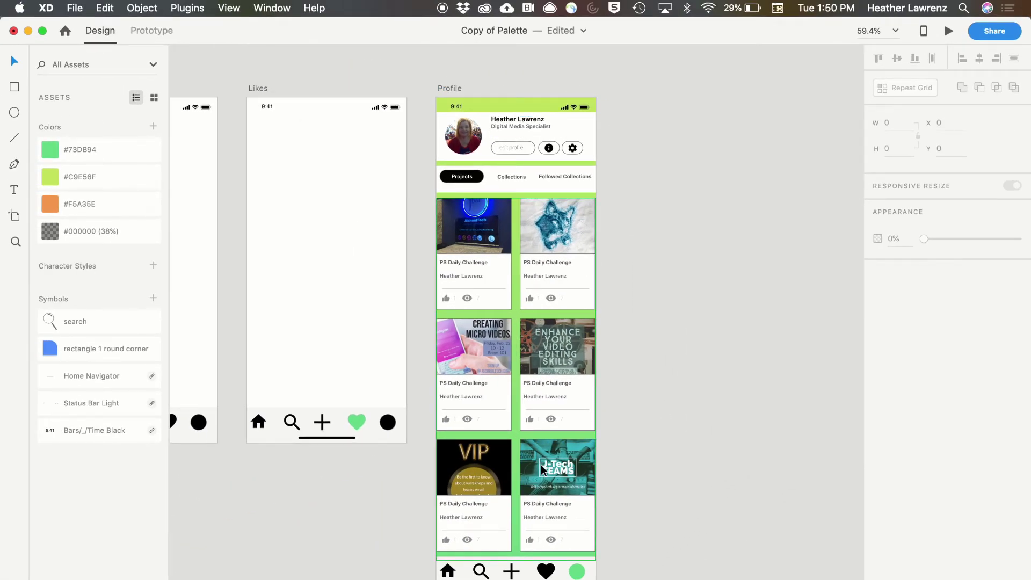
click(526, 304)
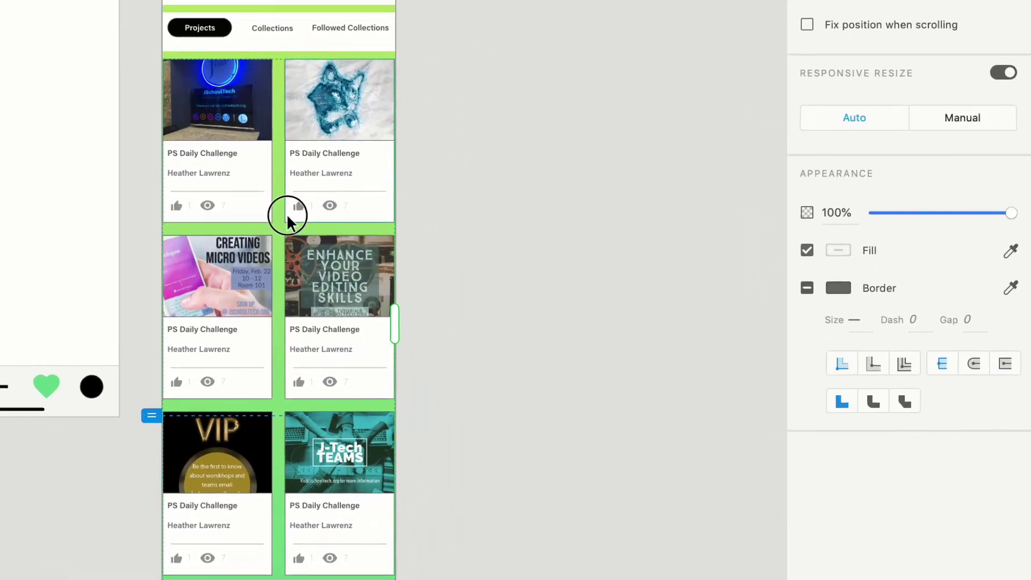
double_click(287, 215)
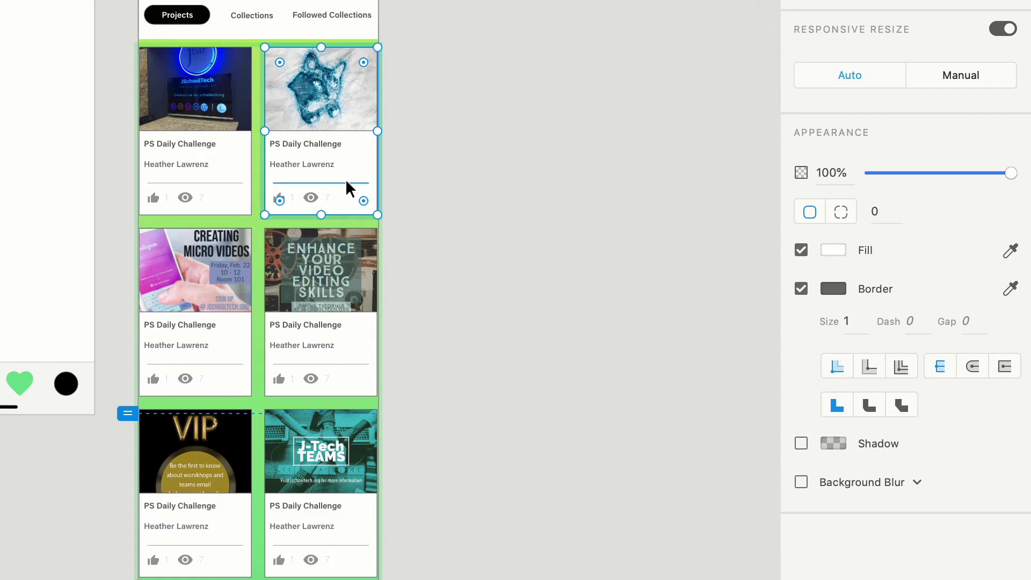
click(800, 443)
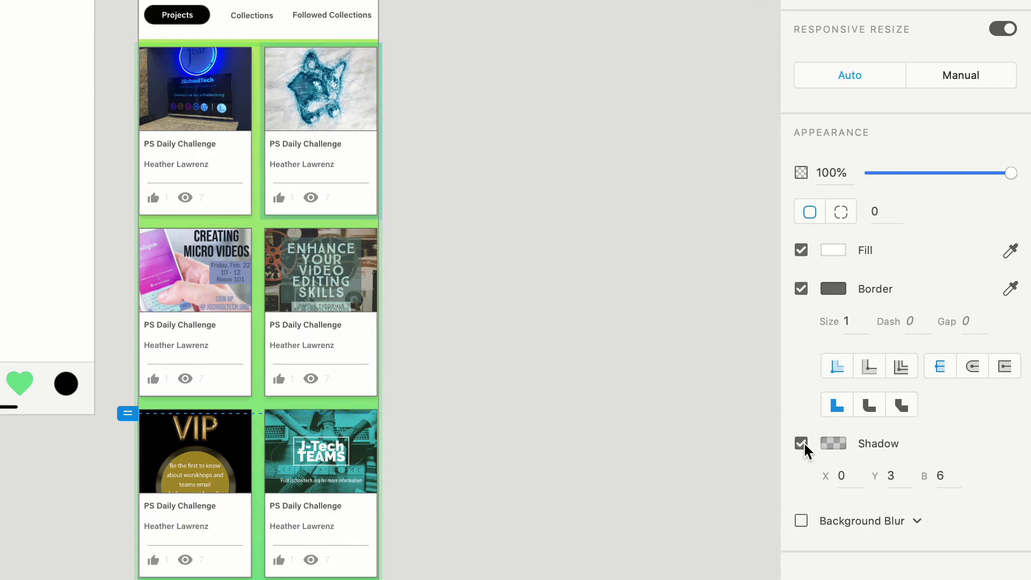
click(520, 273)
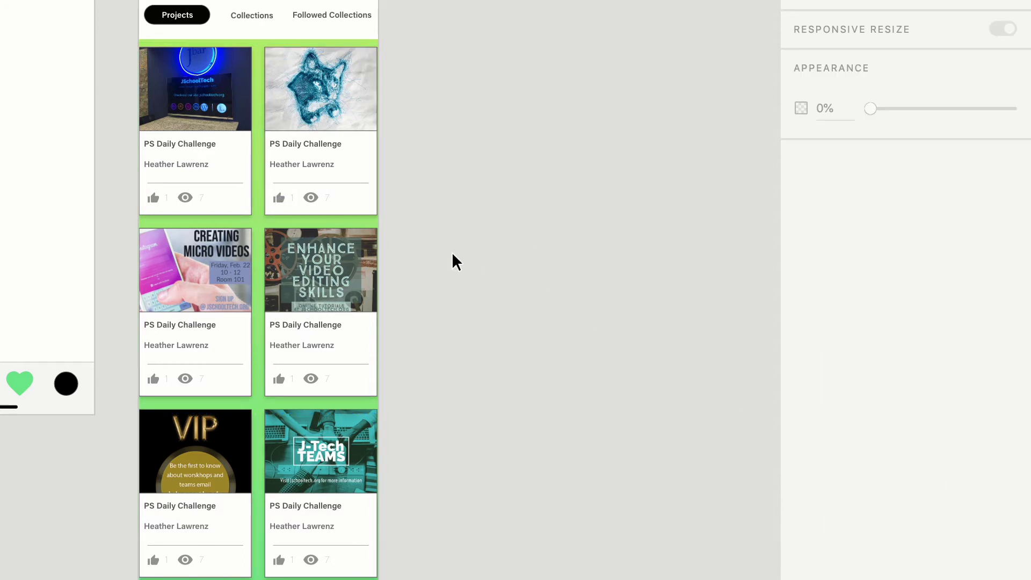
click(336, 207)
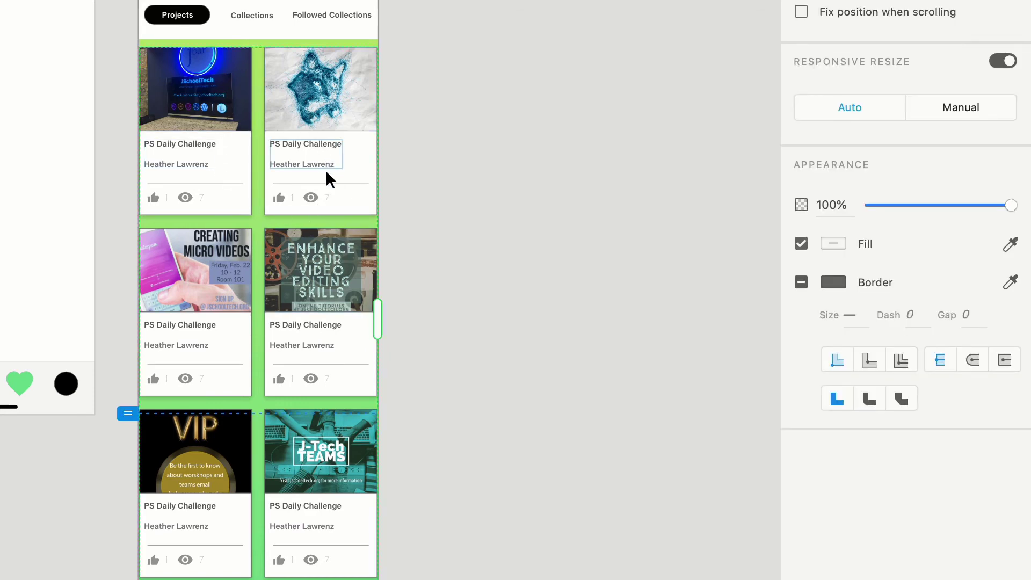